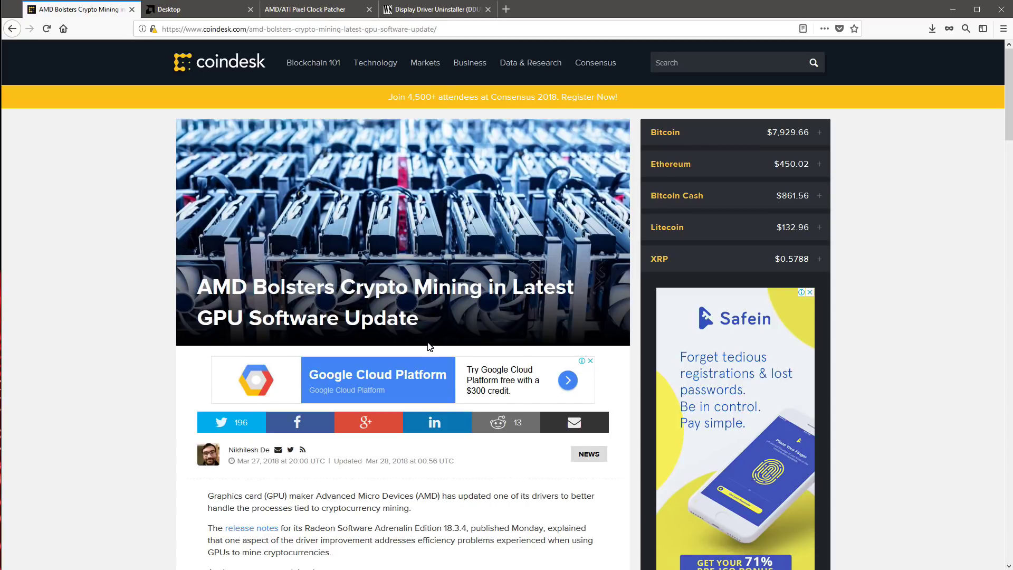
Scroll the CoinDesk article and highlight the 'Radeon Software Adrenalin Edition 18.3.4' name and efficiency-problems passage.
{"action": "scroll", "coordinate": [427, 343], "scroll_direction": "down", "scroll_amount": 4}
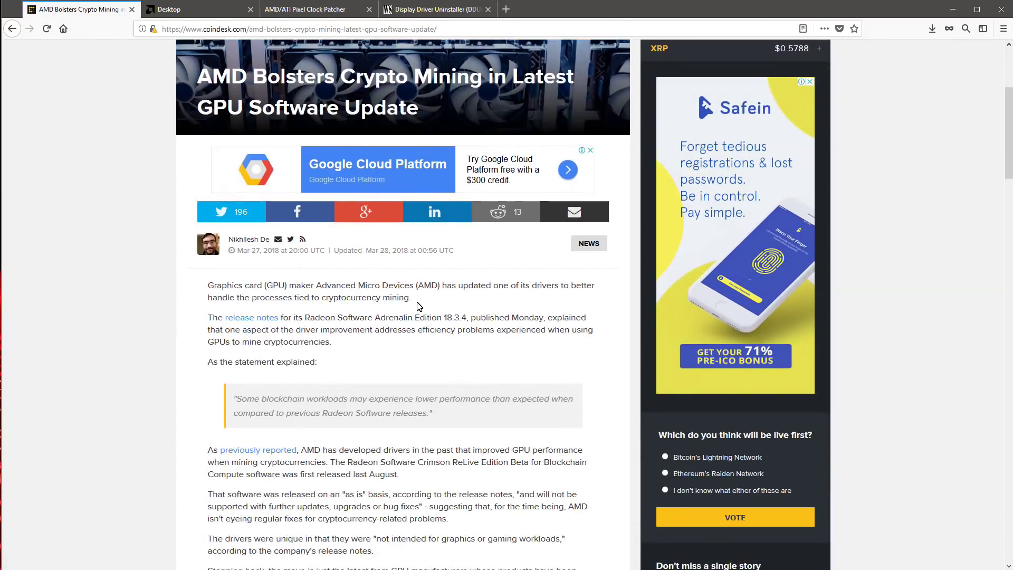
{"action": "left_click_drag", "start_coordinate": [419, 298], "coordinate": [215, 288]}
{"action": "left_click", "coordinate": [329, 303]}
{"action": "left_click_drag", "start_coordinate": [304, 320], "coordinate": [467, 319]}
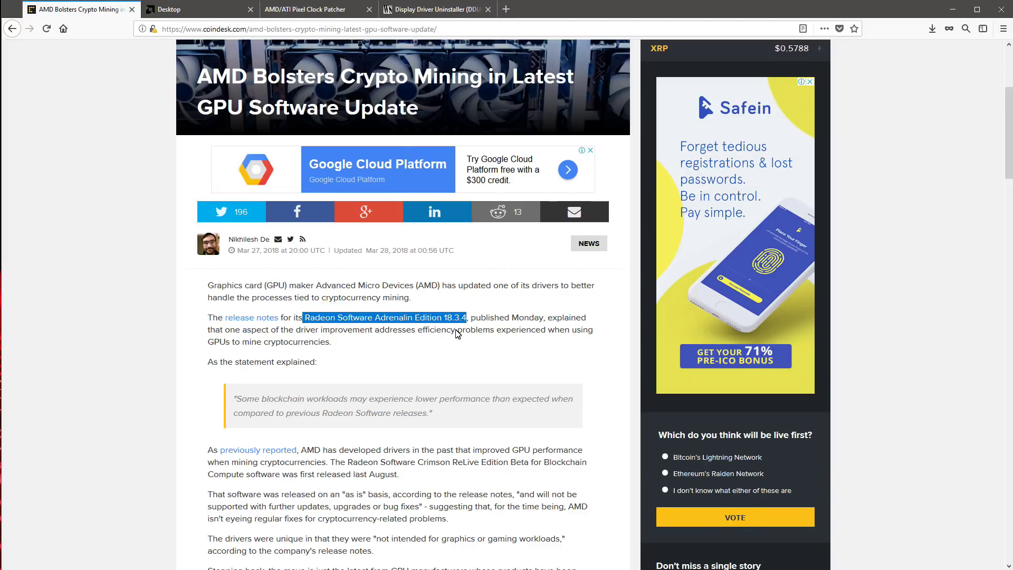
{"action": "left_click", "coordinate": [457, 333]}
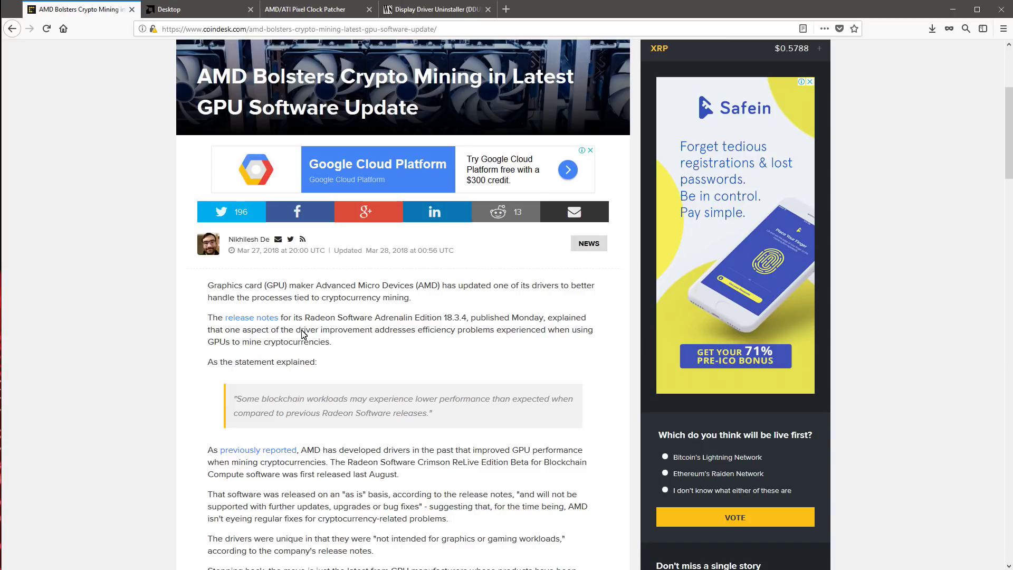
{"action": "left_click_drag", "start_coordinate": [294, 330], "coordinate": [492, 330]}
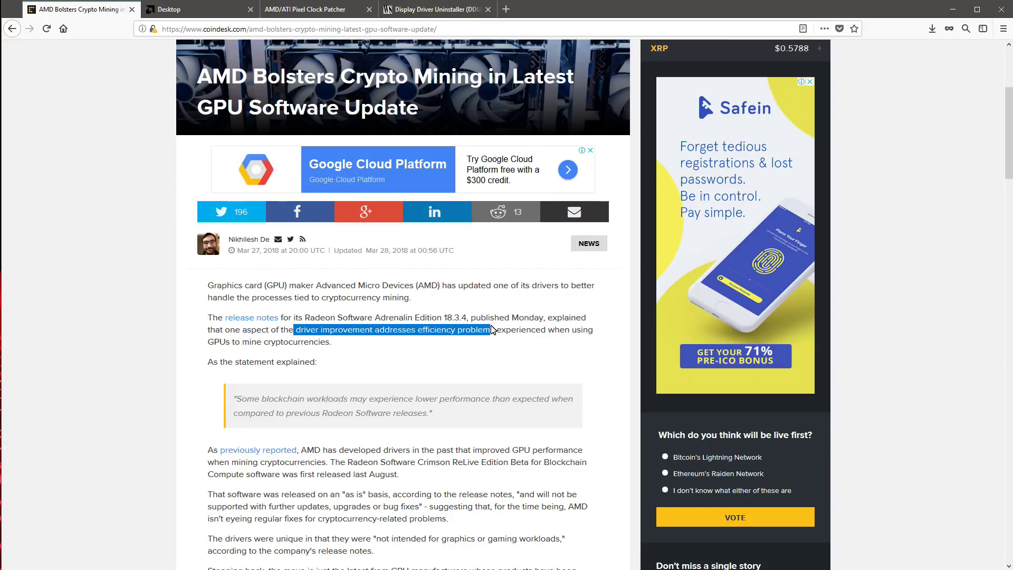
{"action": "left_click", "coordinate": [438, 348]}
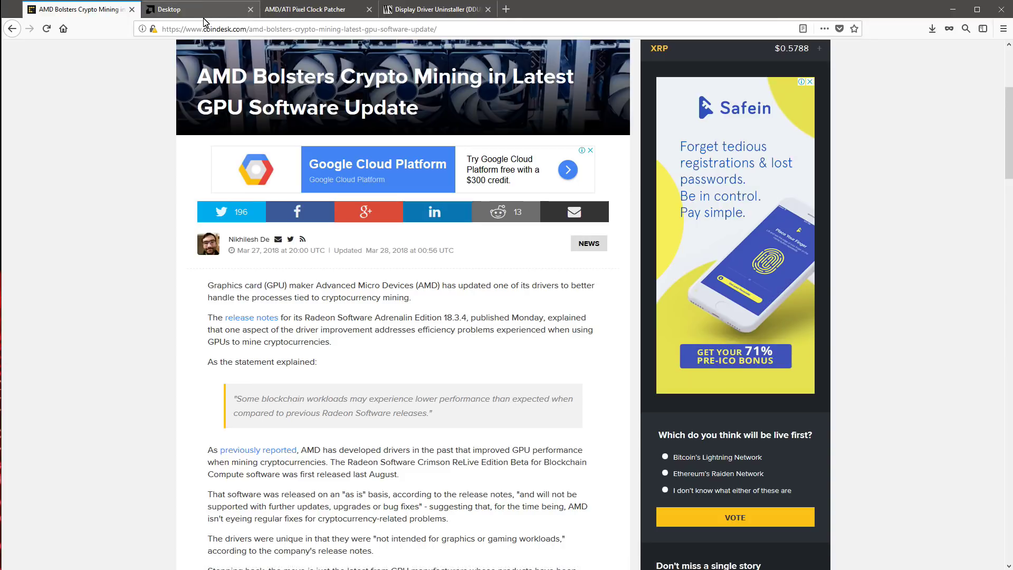
Open the Radeon Software Adrenalin Edition 18.3.4 release notes from the AMD driver page.
{"action": "left_click", "coordinate": [179, 10]}
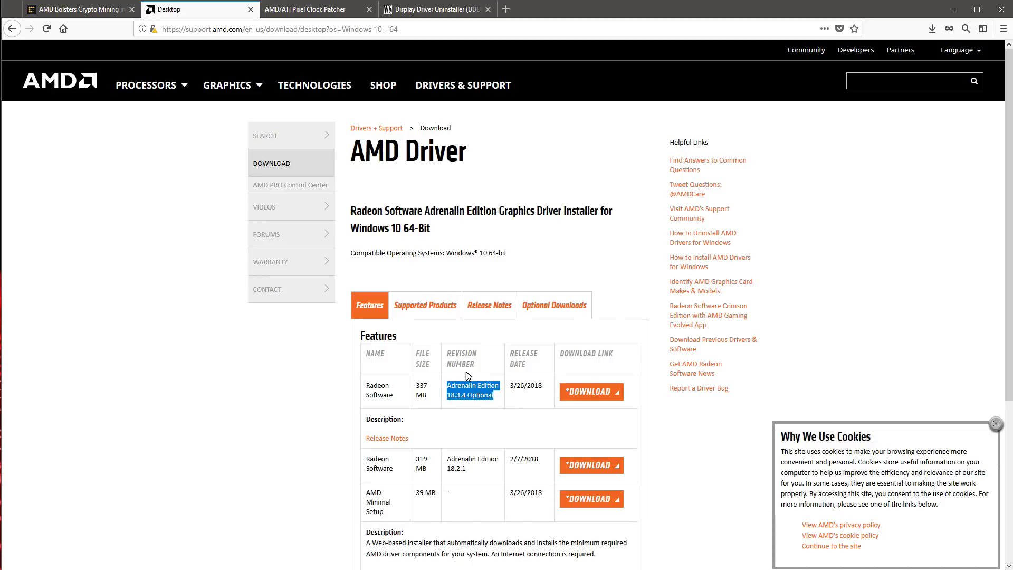
{"action": "left_click", "coordinate": [477, 397]}
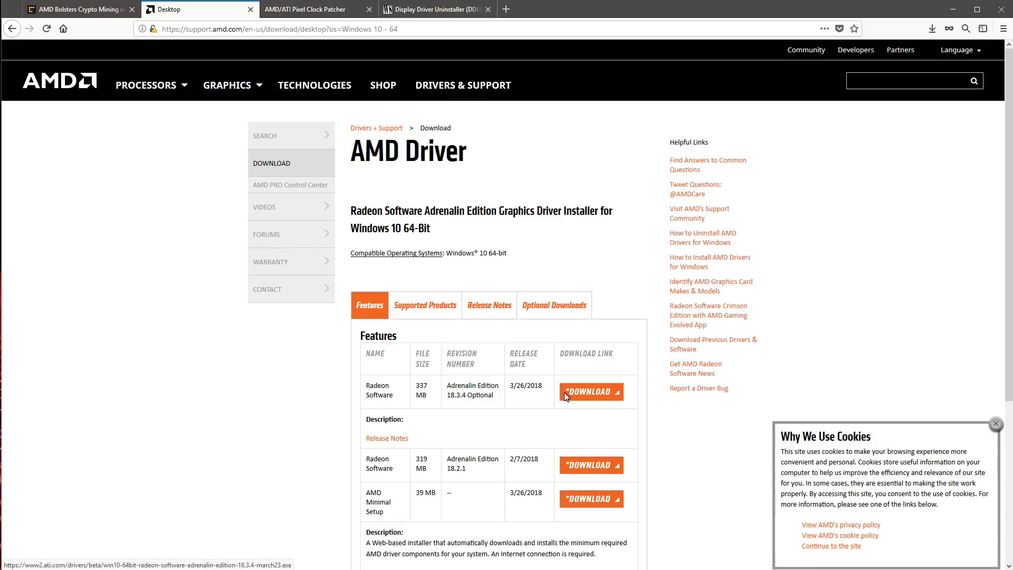
{"action": "left_click", "coordinate": [396, 438]}
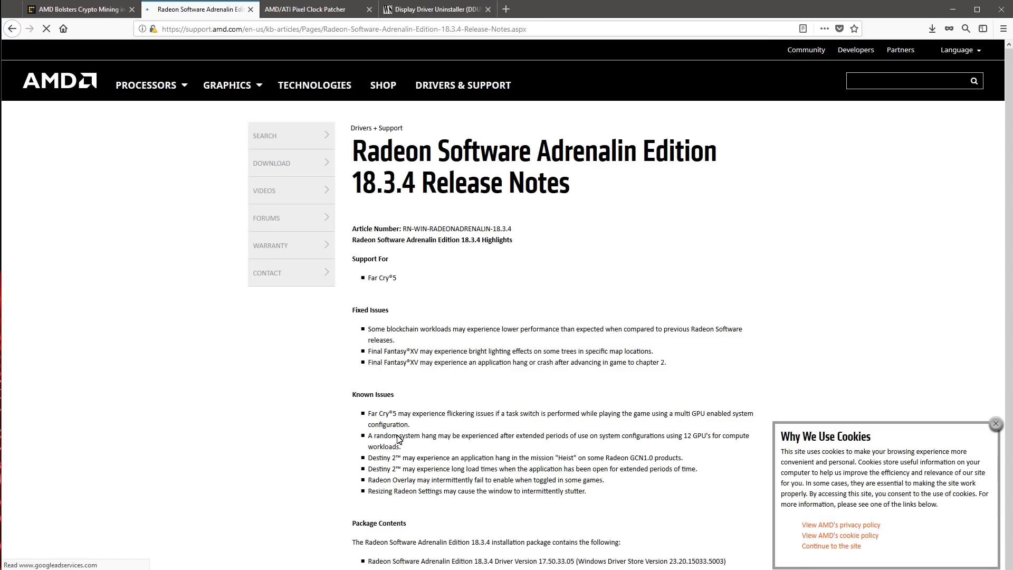
Highlight the fixed issue about blockchain workload performance in the 18.3.4 release notes.
{"action": "left_click_drag", "start_coordinate": [365, 312], "coordinate": [350, 314]}
{"action": "left_click", "coordinate": [379, 314]}
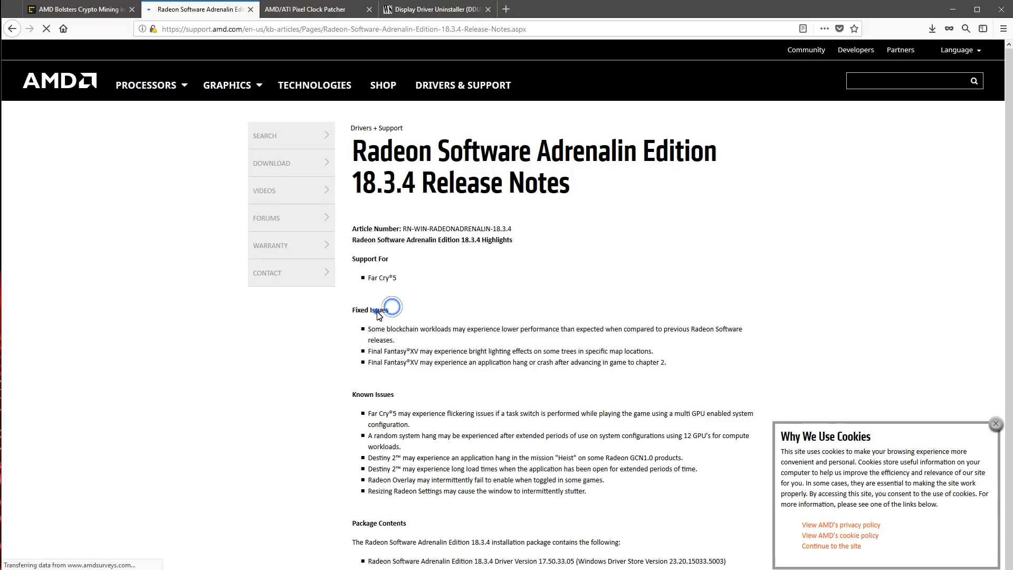
{"action": "triple_click", "coordinate": [384, 329]}
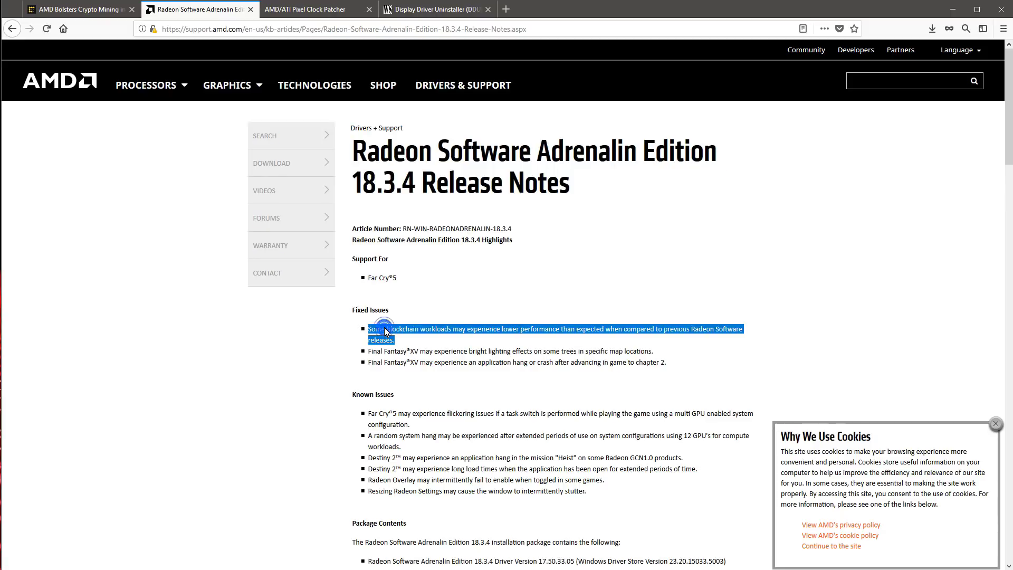
{"action": "left_click", "coordinate": [525, 351]}
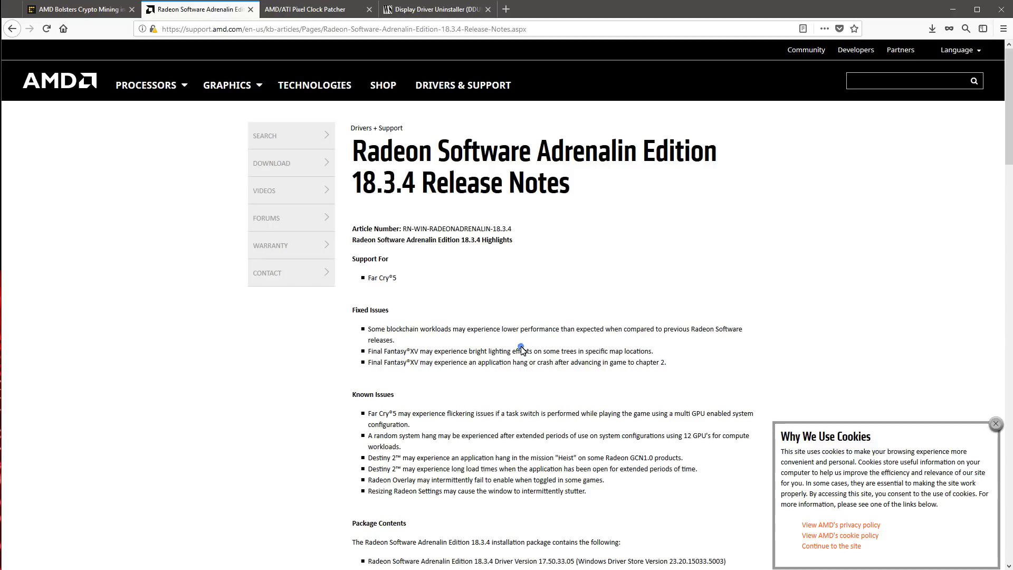
{"action": "left_click", "coordinate": [302, 11]}
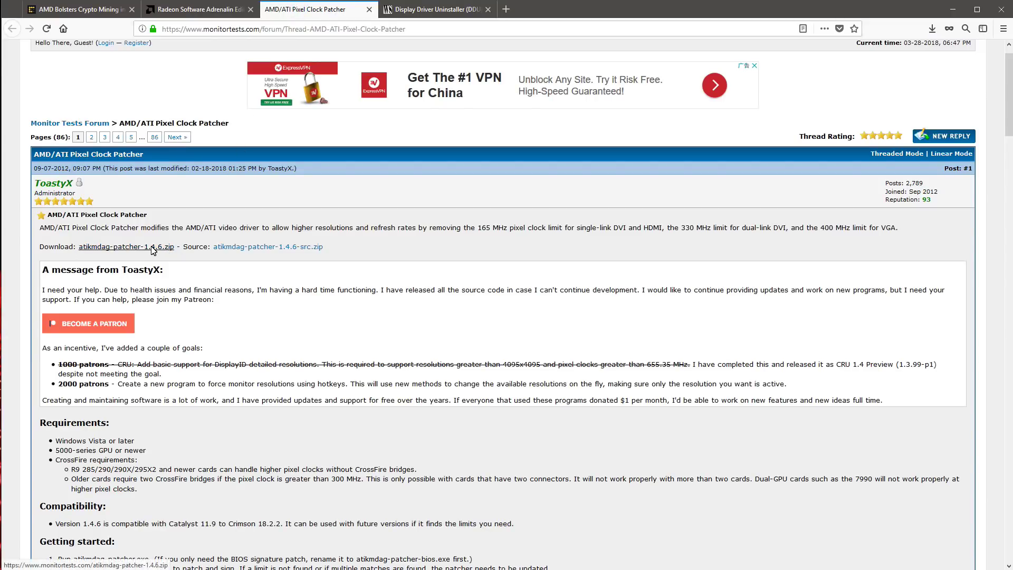
Move from the Pixel Clock Patcher thread to the Display Driver Uninstaller (DDU) post.
{"action": "left_click", "coordinate": [429, 10]}
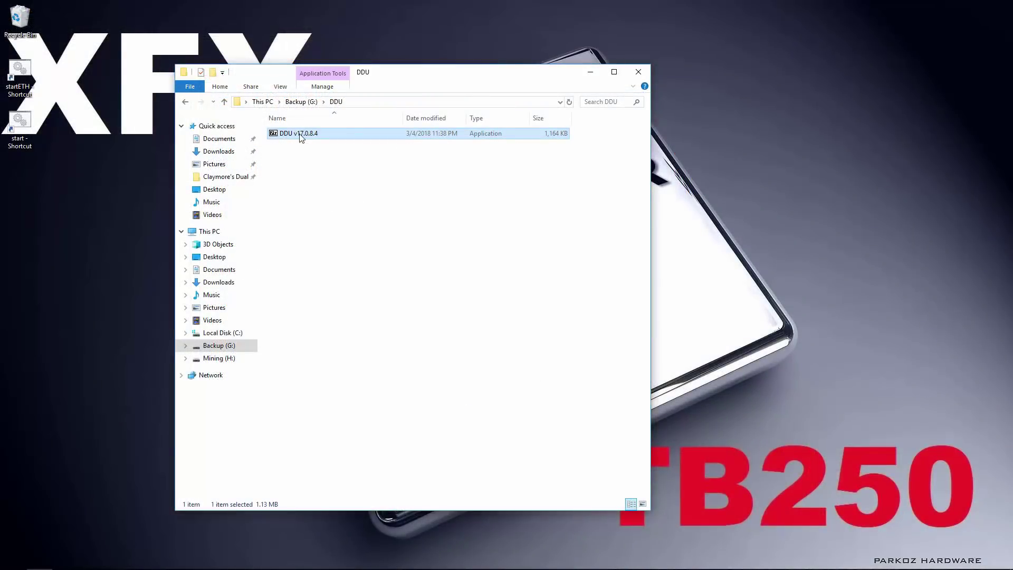
Extract DDU v17.0.8.4, launch Display Driver Uninstaller, and dismiss its Safe Mode warning.
{"action": "double_click", "coordinate": [300, 134]}
{"action": "left_click", "coordinate": [513, 313]}
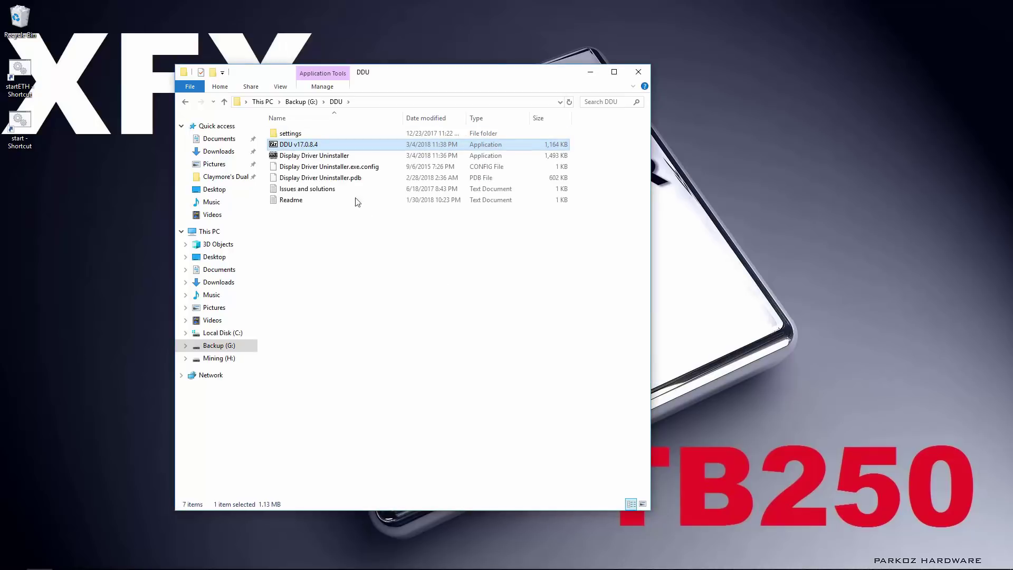
{"action": "left_click", "coordinate": [324, 157]}
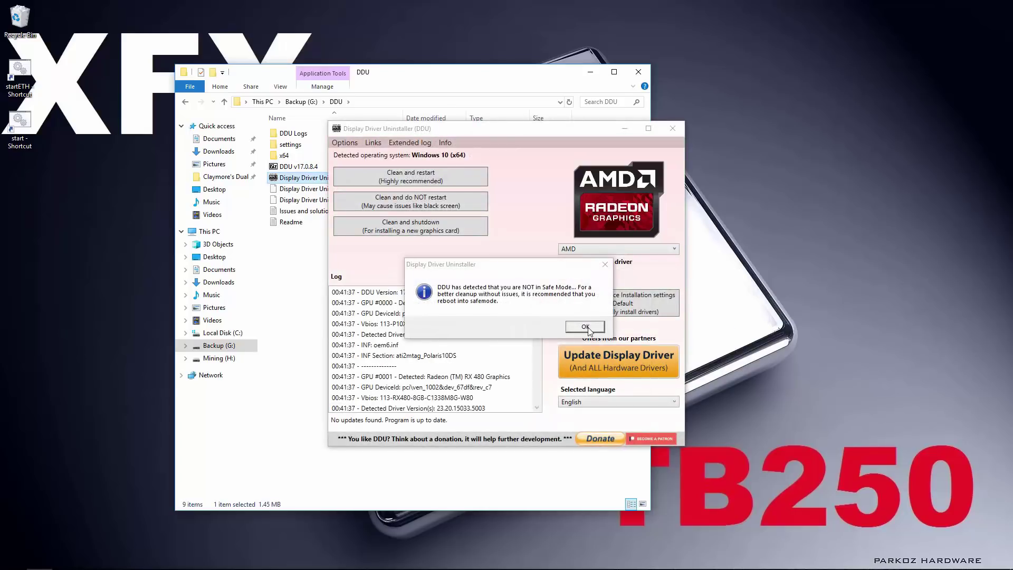
{"action": "left_click", "coordinate": [586, 327]}
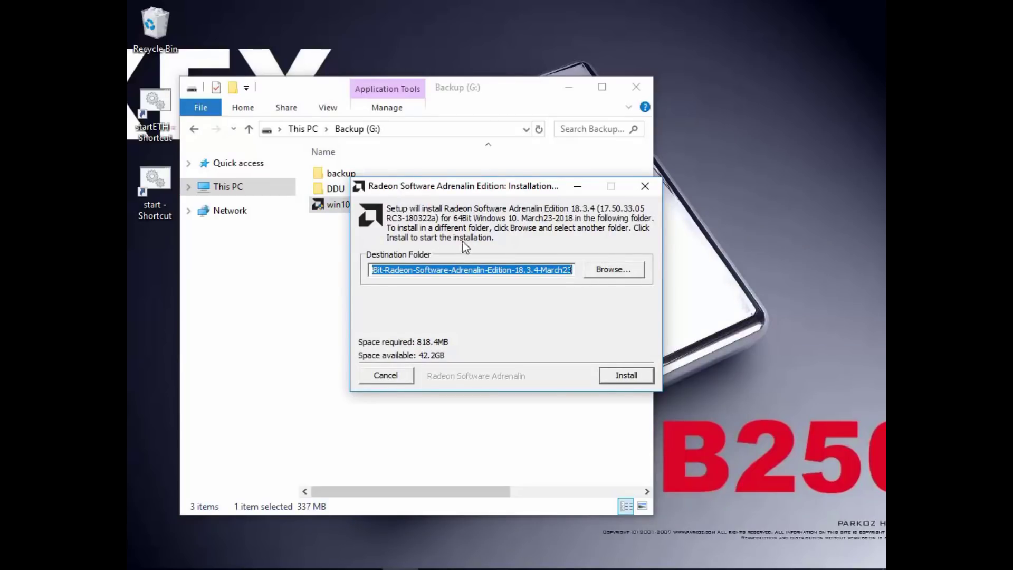
Custom-install Radeon Software 18.3.4 without the Problem Report Wizard or ReLive, closing without restart.
{"action": "left_click", "coordinate": [632, 376]}
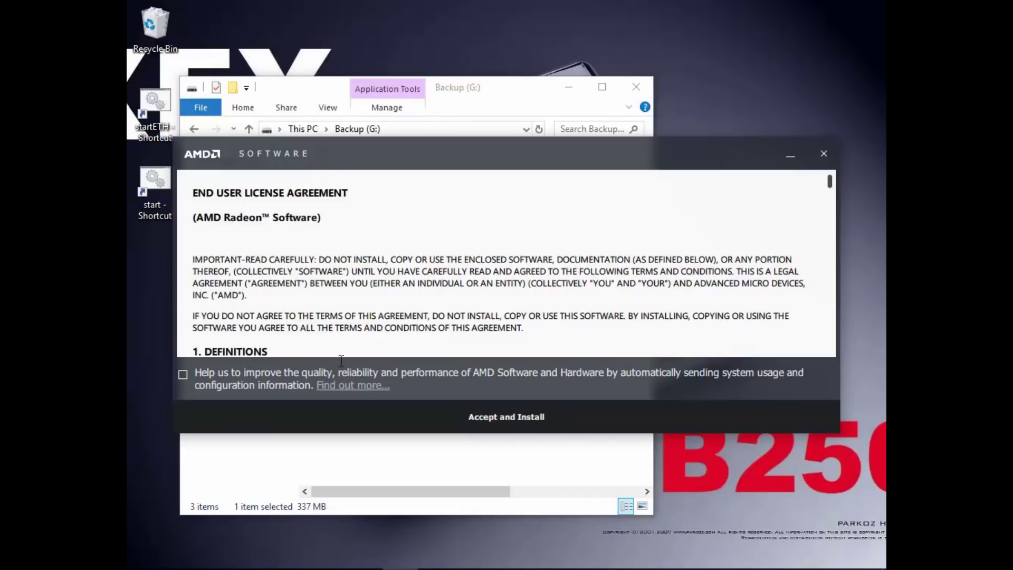
{"action": "left_click", "coordinate": [511, 420]}
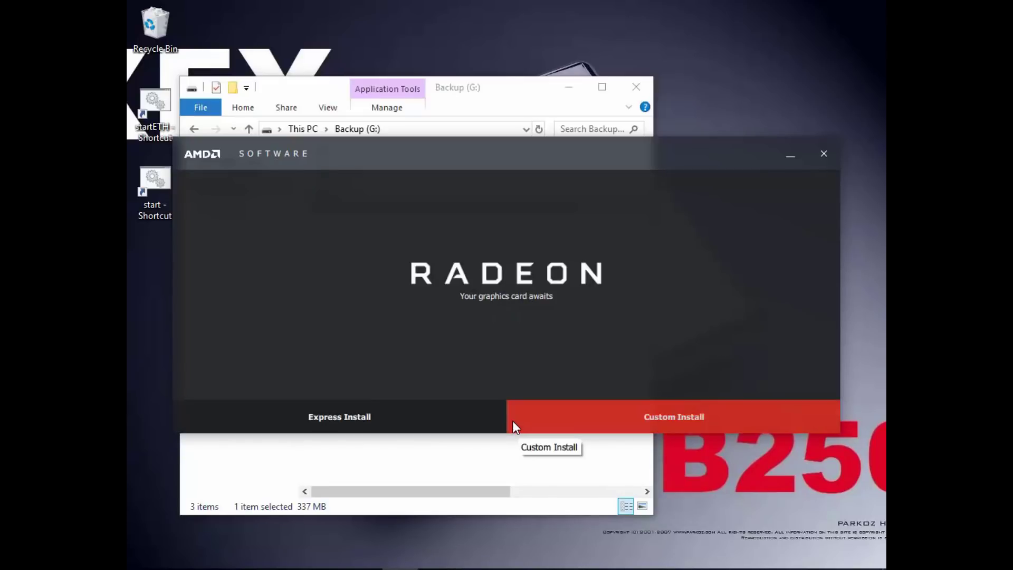
{"action": "left_click", "coordinate": [677, 416]}
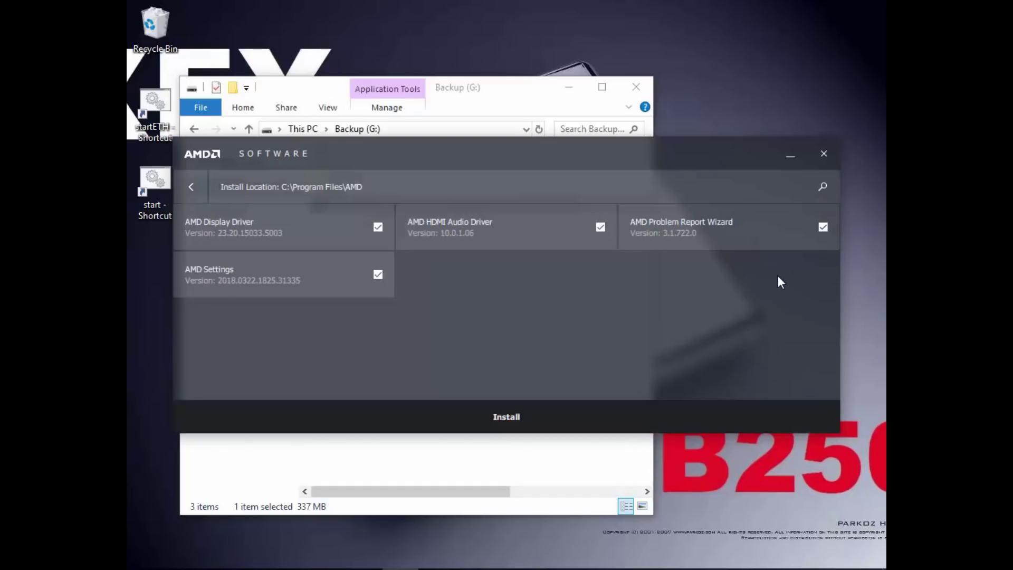
{"action": "left_click", "coordinate": [824, 230]}
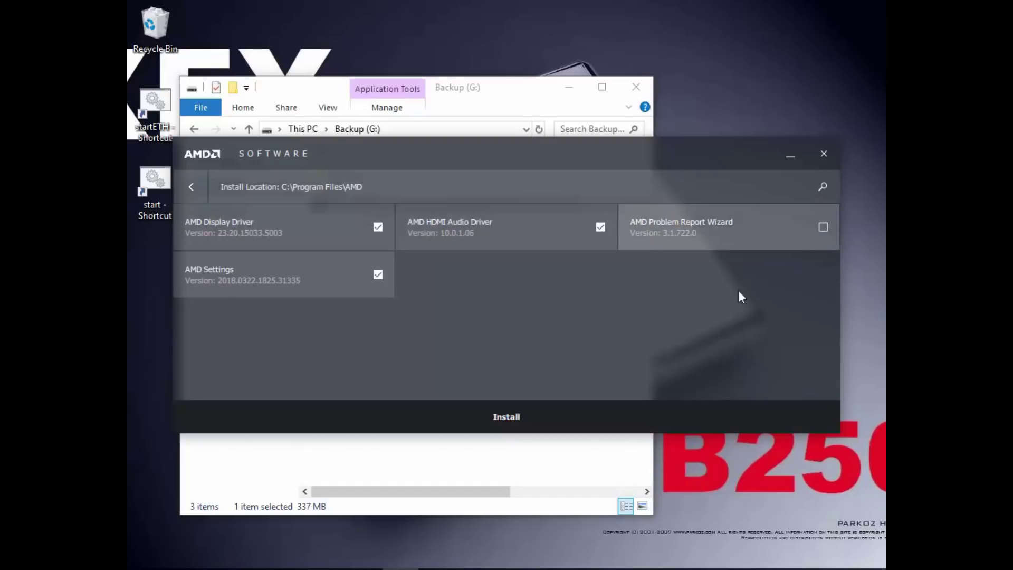
{"action": "left_click", "coordinate": [516, 418]}
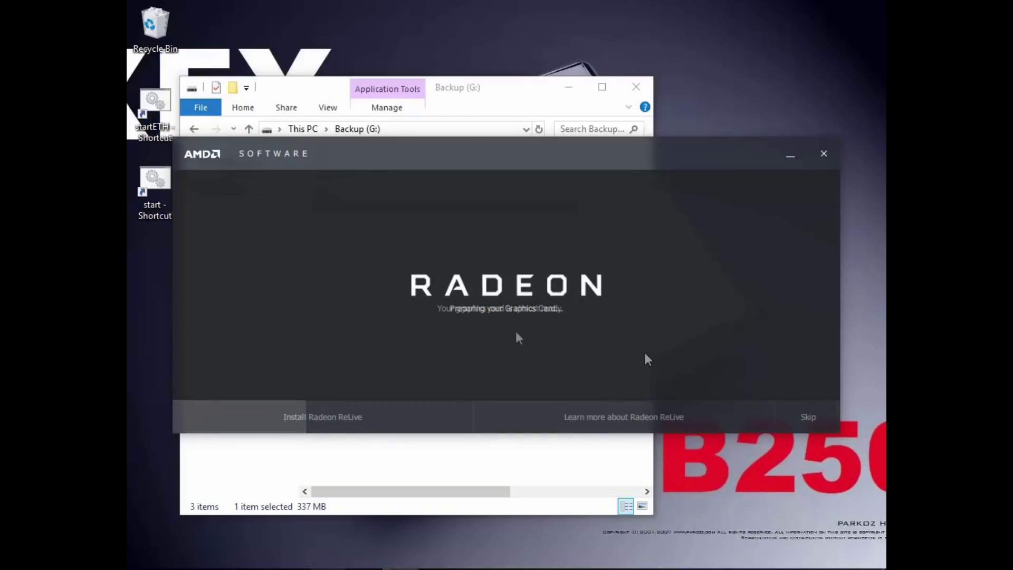
{"action": "left_click", "coordinate": [803, 415]}
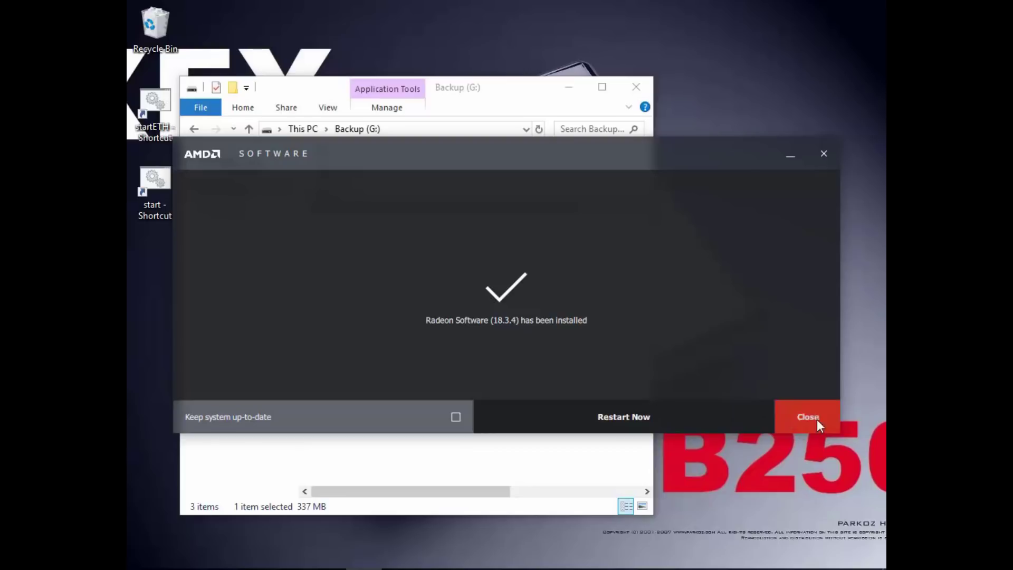
{"action": "left_click", "coordinate": [796, 417]}
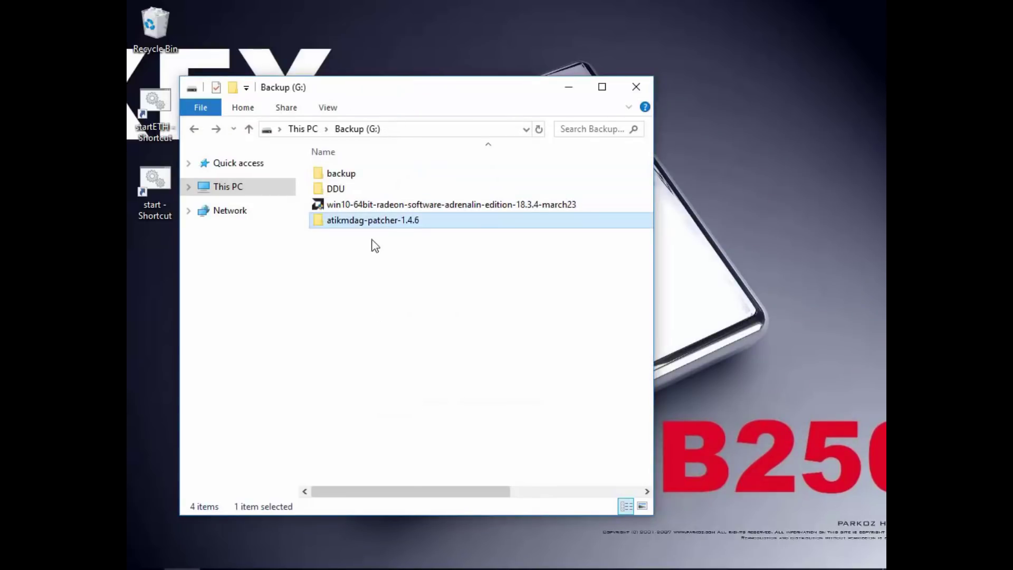
{"action": "mouse_move", "coordinate": [372, 220]}
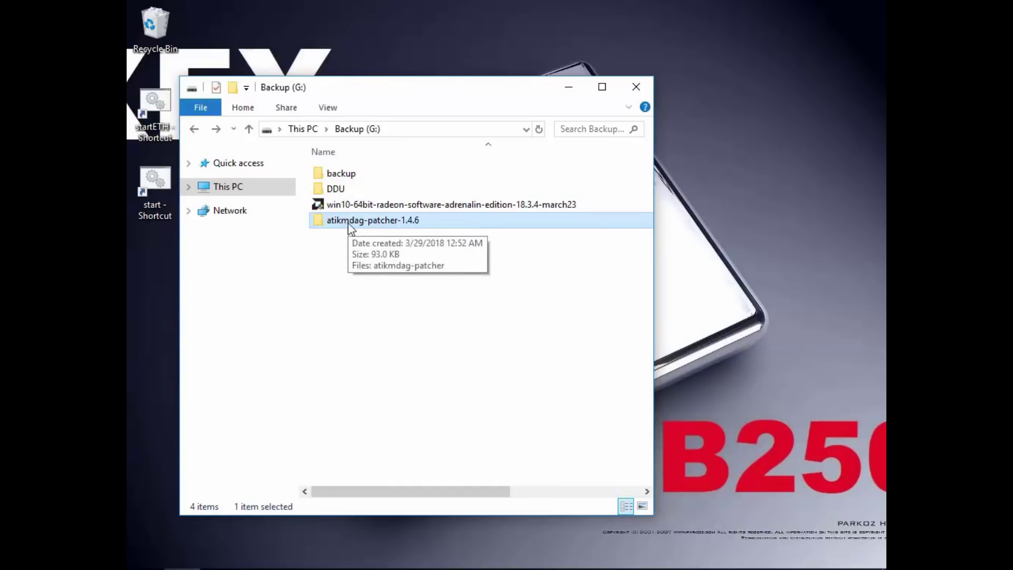
Run atikmdag-patcher 1.4.6 to patch all pixel clock limits, then bring up Windows restart options.
{"action": "double_click", "coordinate": [348, 223]}
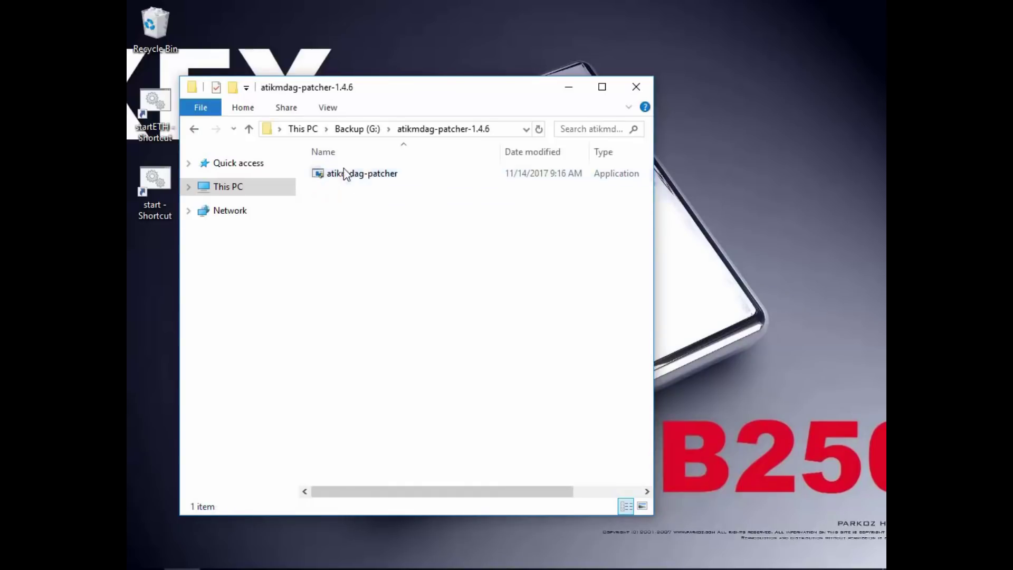
{"action": "double_click", "coordinate": [355, 178]}
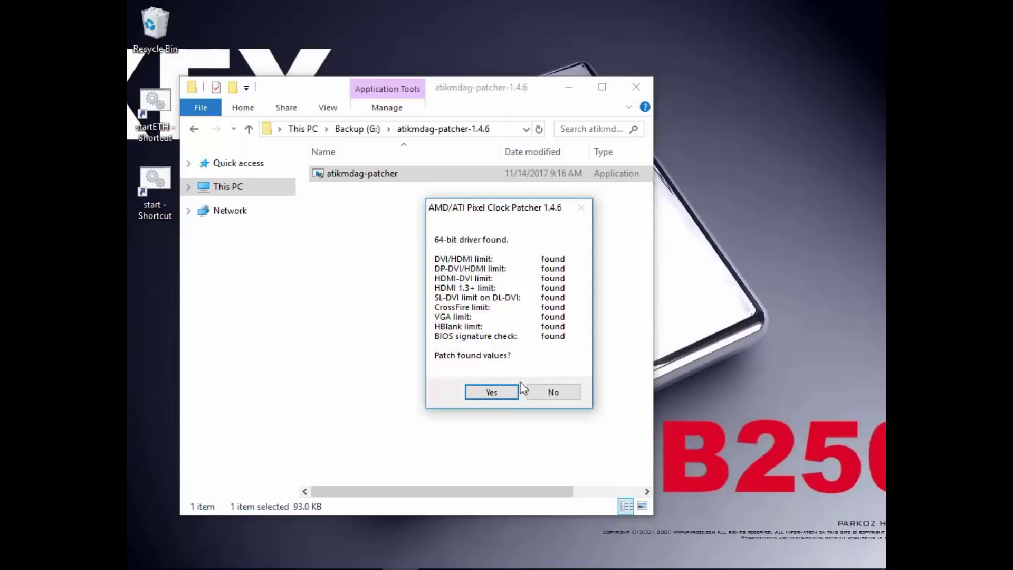
{"action": "left_click", "coordinate": [508, 393]}
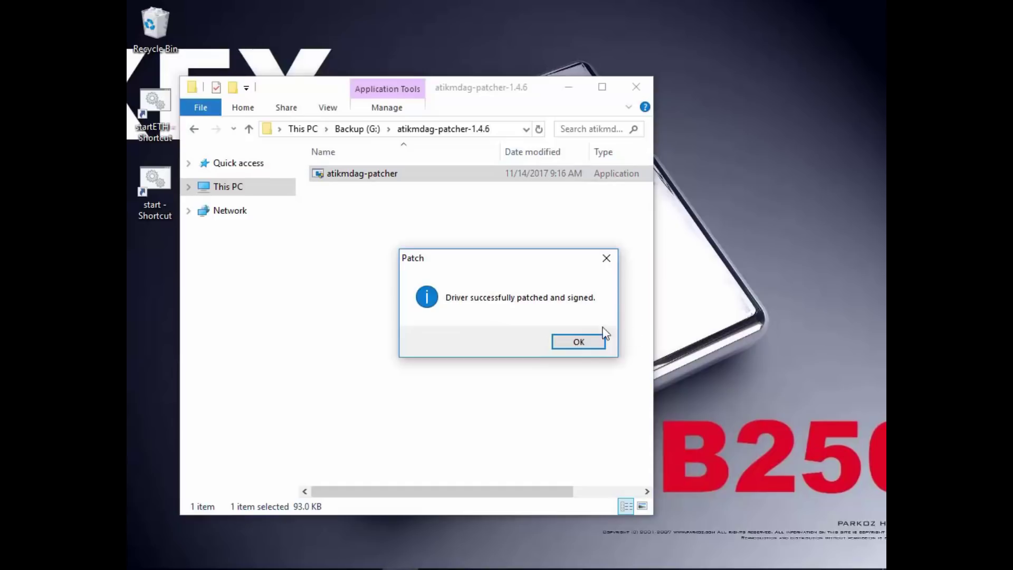
{"action": "left_click", "coordinate": [572, 344]}
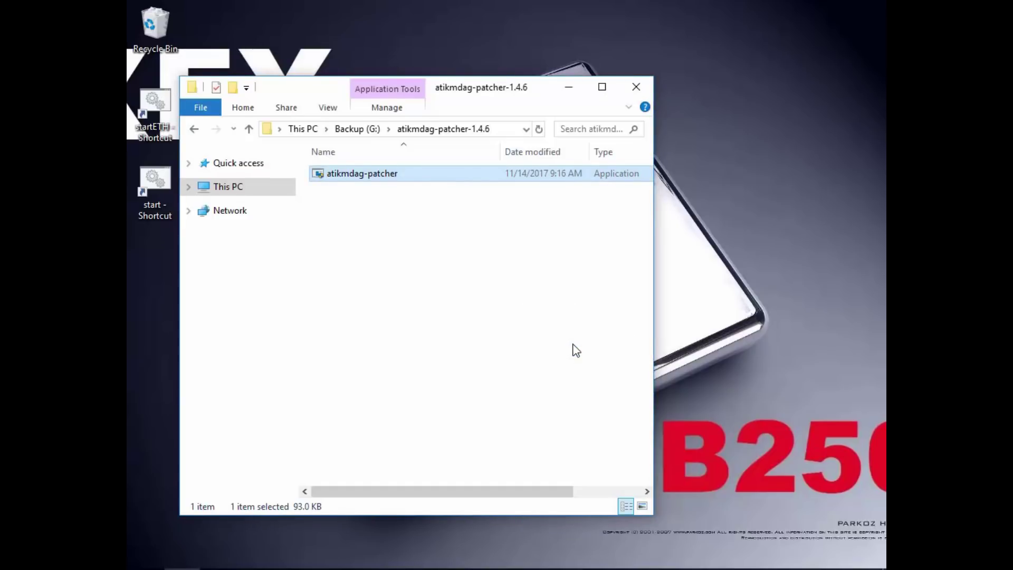
{"action": "right_click", "coordinate": [128, 567]}
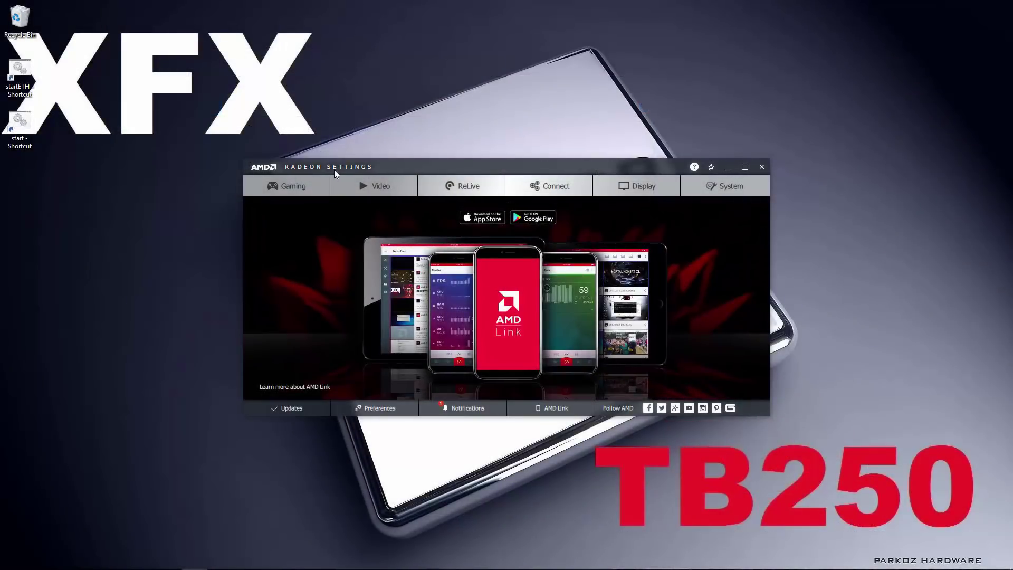
Set the first GPU's Global Graphics workload to Compute under Gaming > Global Settings.
{"action": "left_click", "coordinate": [290, 188]}
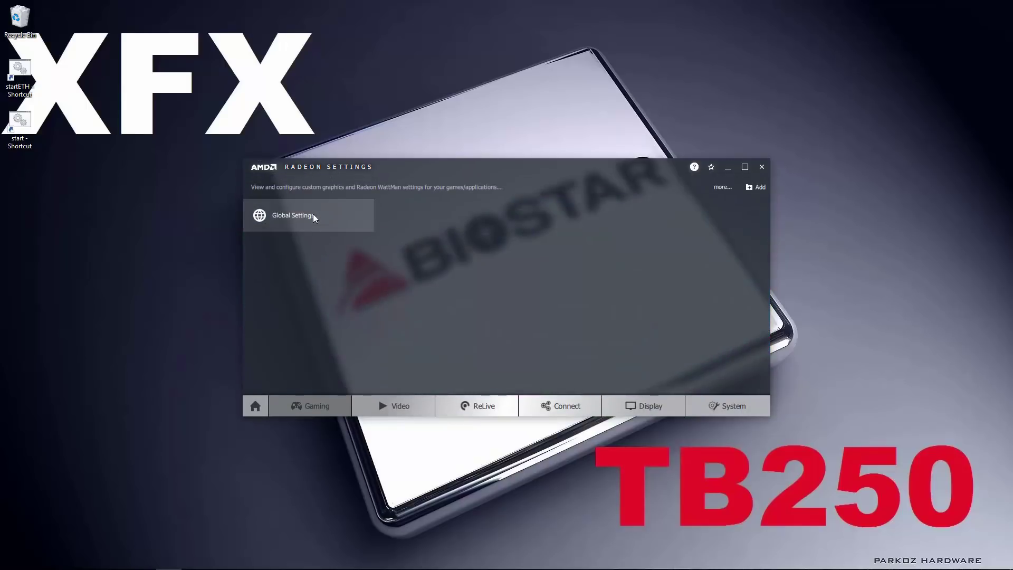
{"action": "left_click", "coordinate": [315, 218]}
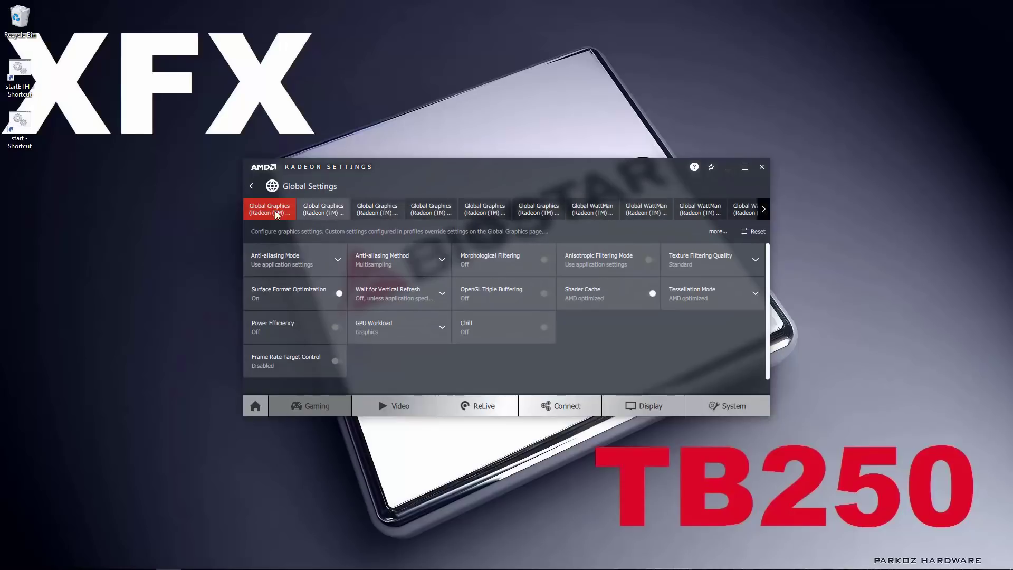
{"action": "left_click", "coordinate": [311, 214]}
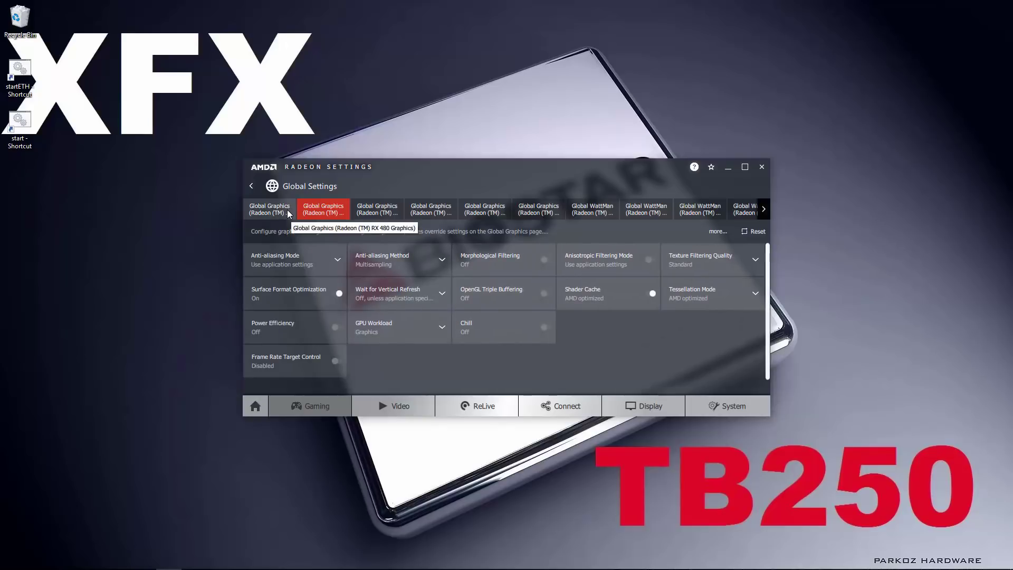
{"action": "left_click", "coordinate": [289, 214]}
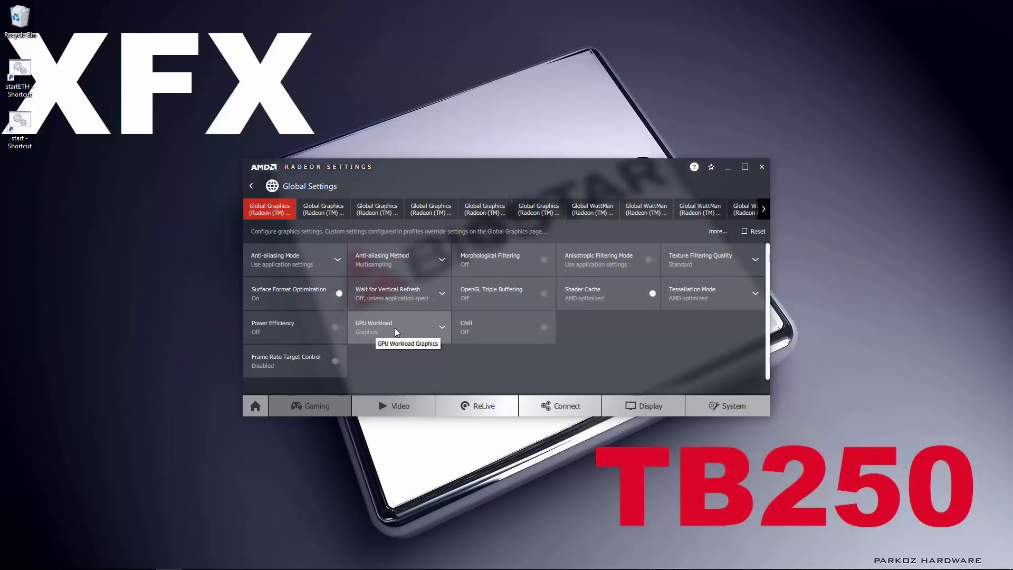
{"action": "left_click", "coordinate": [442, 328]}
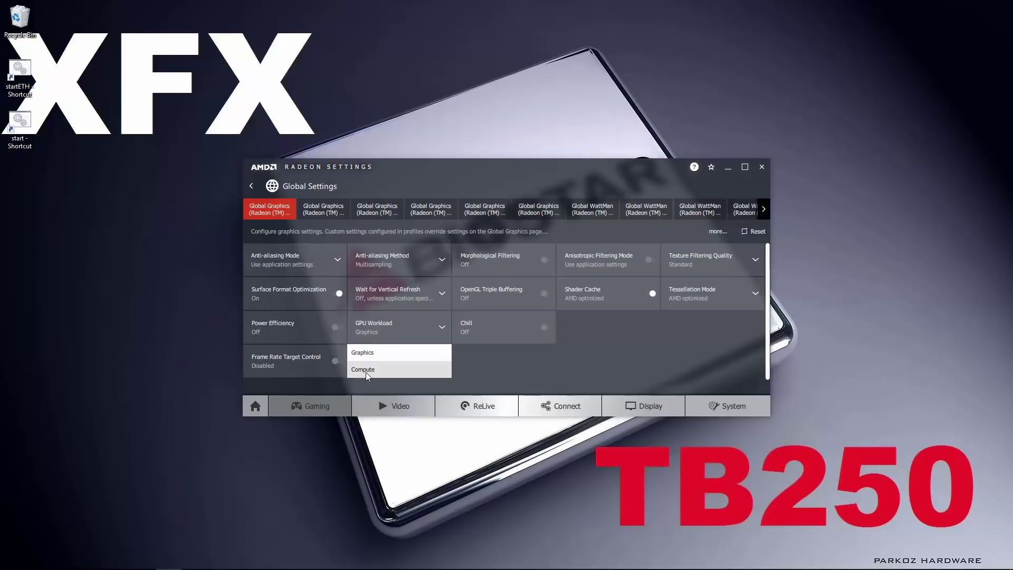
{"action": "left_click", "coordinate": [368, 372]}
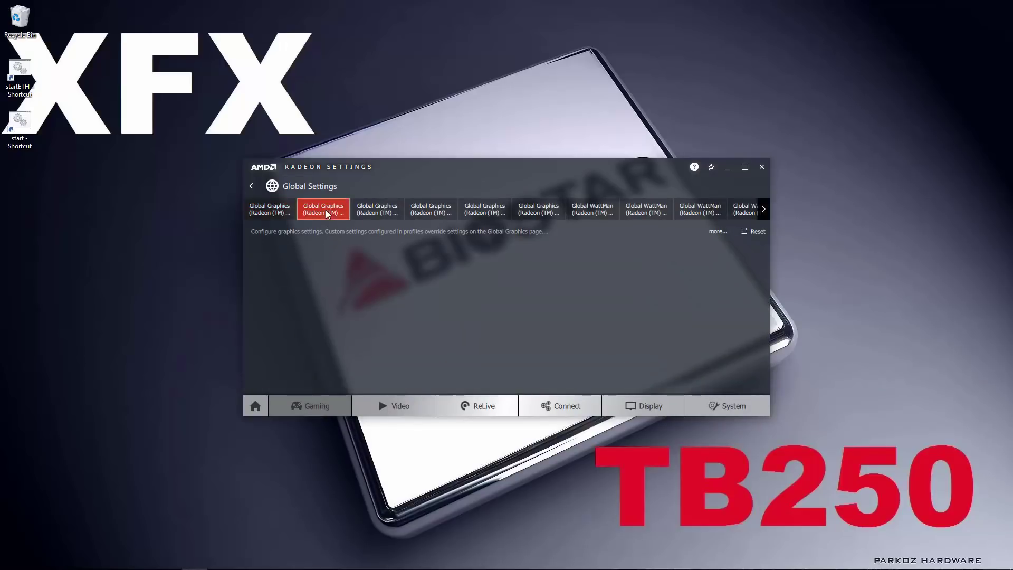
{"action": "left_click", "coordinate": [401, 343]}
Set GPU Workload to Compute on the second and third GPUs, accepting each restart prompt.
{"action": "left_click", "coordinate": [388, 369]}
{"action": "left_click", "coordinate": [553, 328]}
{"action": "left_click", "coordinate": [312, 188]}
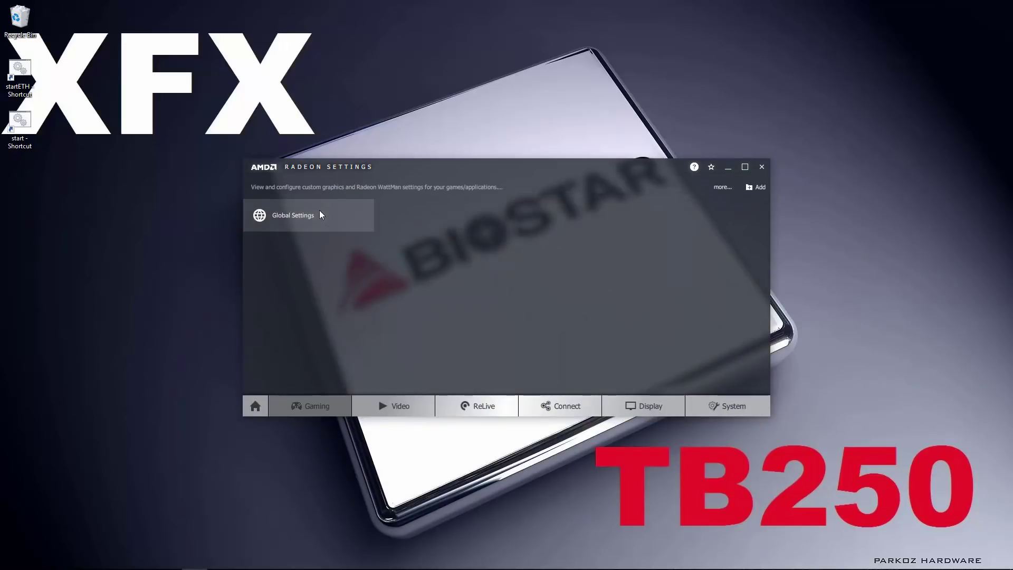
{"action": "left_click", "coordinate": [320, 213]}
{"action": "left_click", "coordinate": [382, 214]}
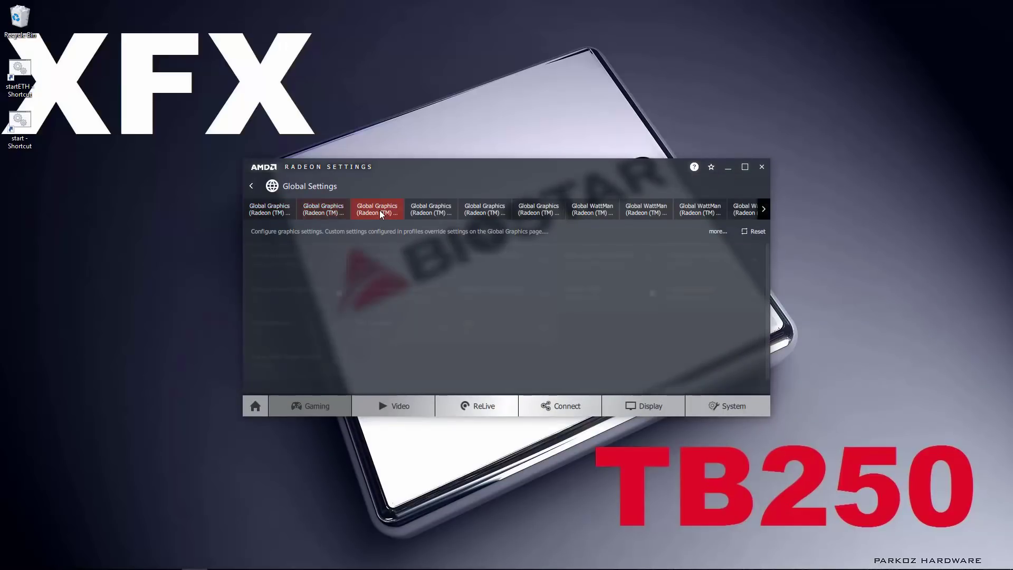
{"action": "left_click", "coordinate": [402, 340]}
{"action": "left_click", "coordinate": [388, 366]}
{"action": "left_click", "coordinate": [598, 327]}
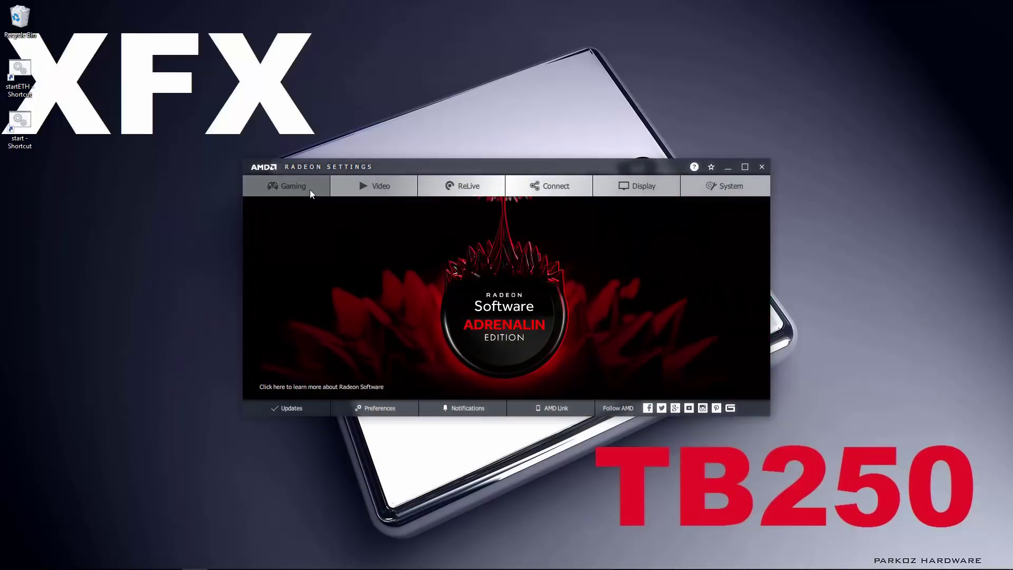
Check every GPU's Global Graphics tab, sixth back to first, to confirm Compute workload.
{"action": "left_click", "coordinate": [310, 192]}
{"action": "left_click", "coordinate": [324, 218]}
{"action": "left_click", "coordinate": [373, 214]}
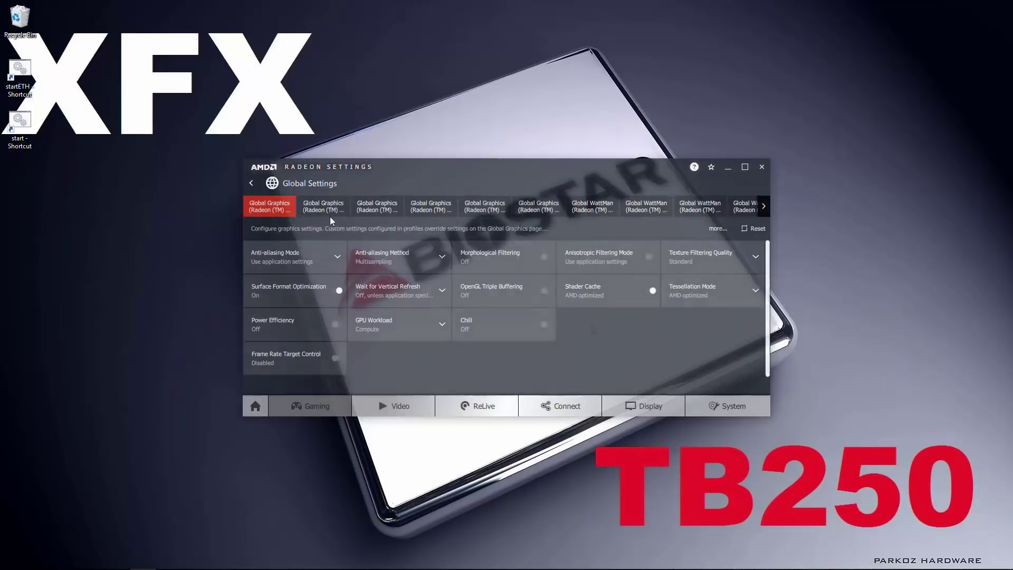
{"action": "left_click", "coordinate": [547, 213]}
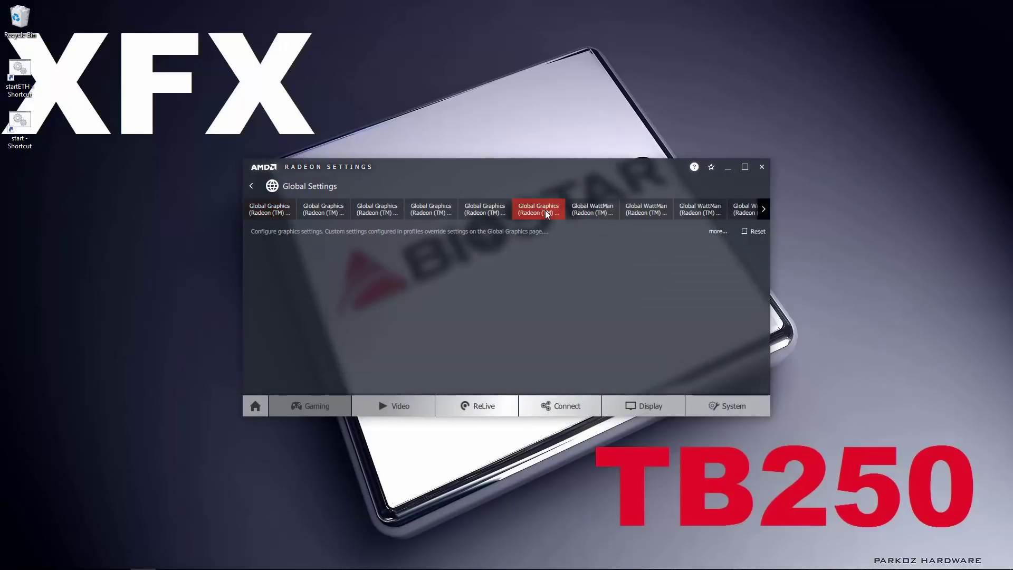
{"action": "left_click", "coordinate": [503, 213]}
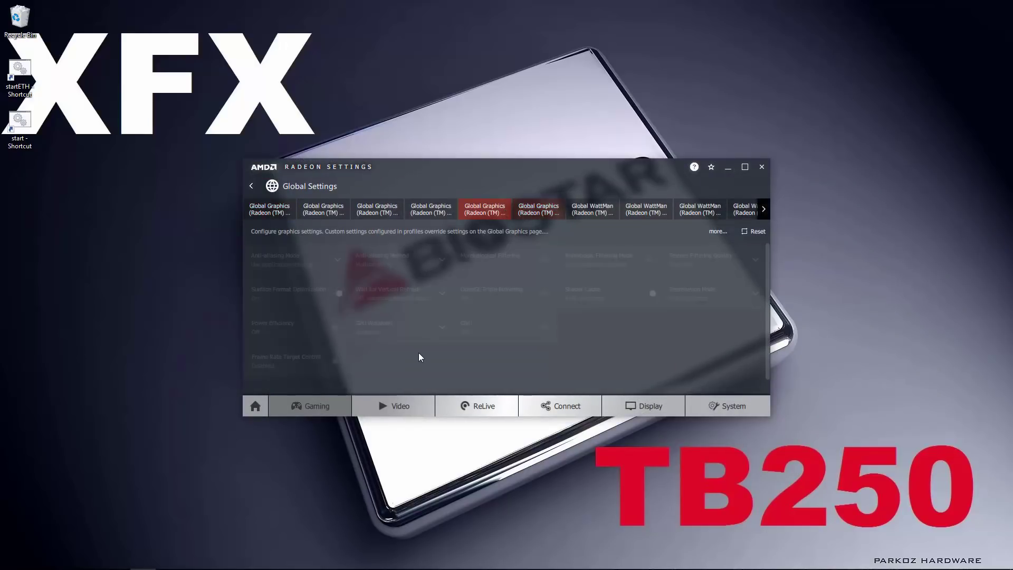
{"action": "left_click", "coordinate": [441, 213]}
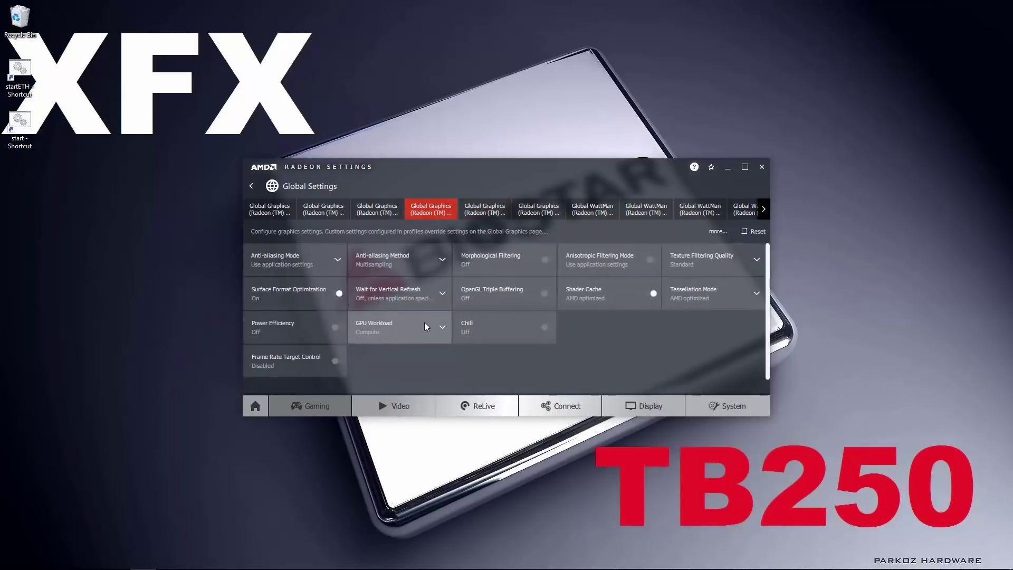
{"action": "left_click", "coordinate": [380, 211]}
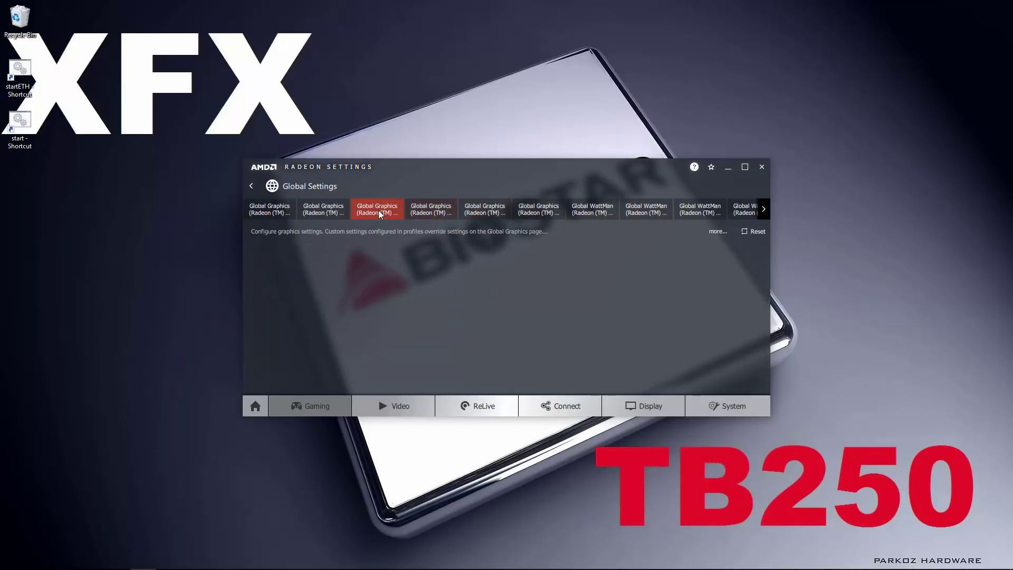
{"action": "left_click", "coordinate": [320, 209]}
{"action": "left_click", "coordinate": [290, 212]}
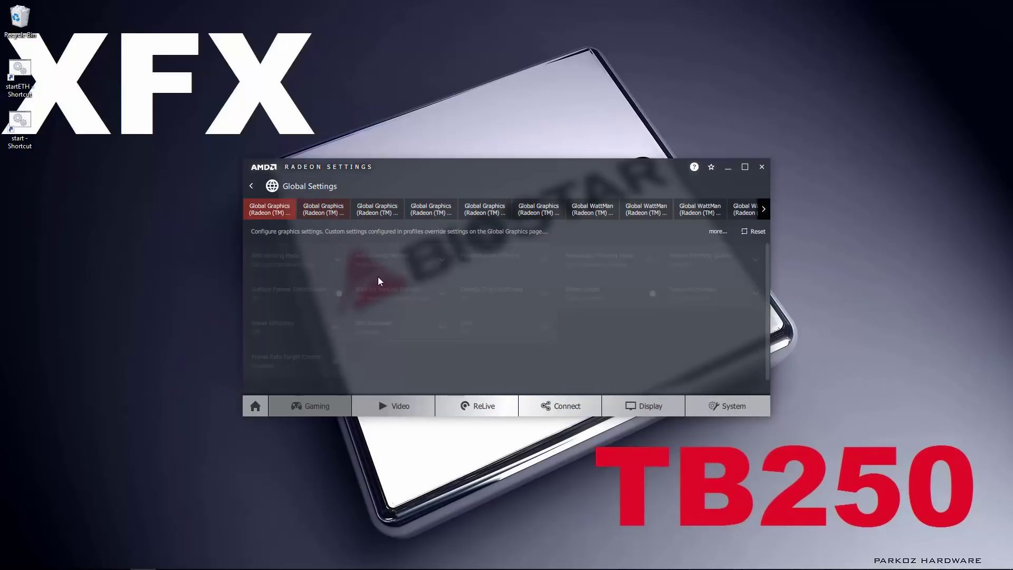